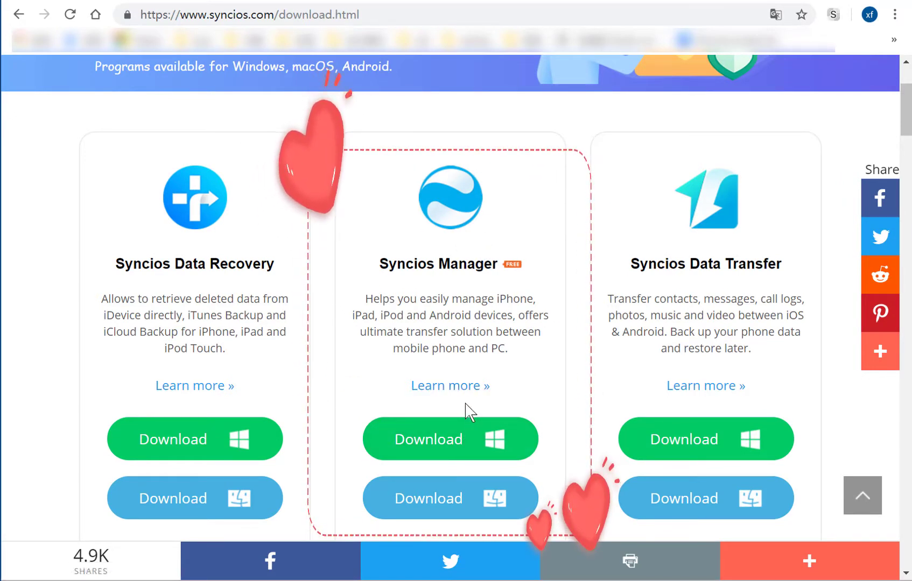
Dismiss both connection notes and show the iPhone's photo albums under Media > Photos.
{"action": "left_click", "coordinate": [419, 20]}
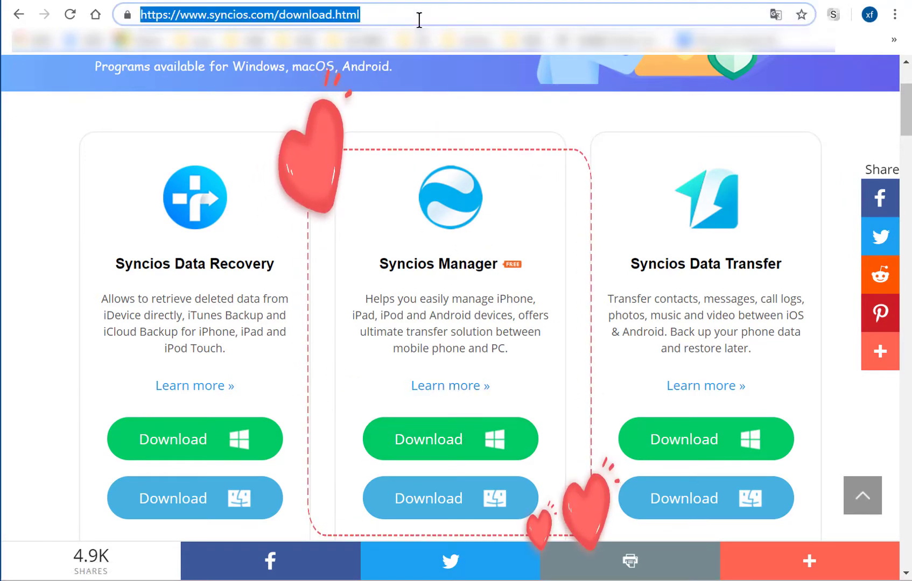
{"action": "left_click", "coordinate": [419, 20]}
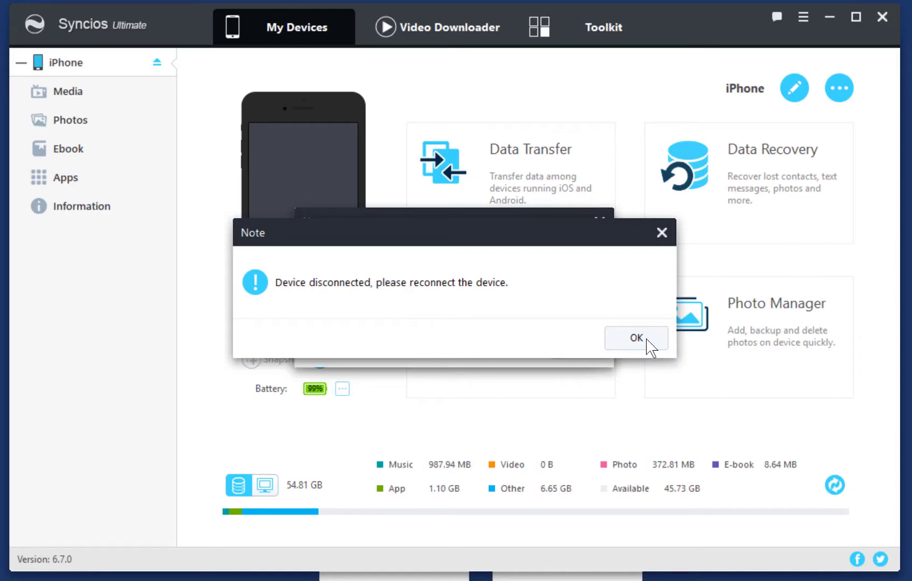
{"action": "left_click", "coordinate": [636, 338]}
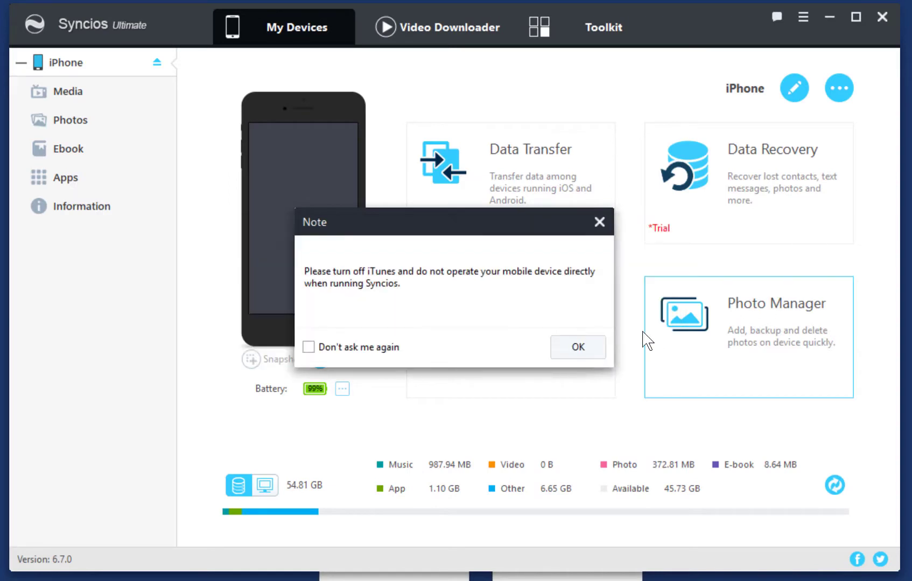
{"action": "left_click", "coordinate": [584, 356]}
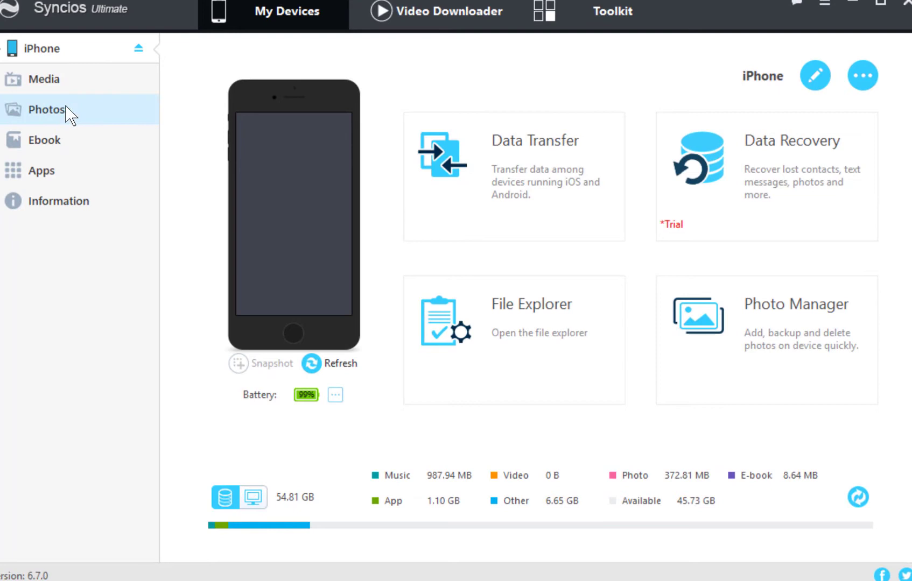
{"action": "left_click", "coordinate": [76, 87]}
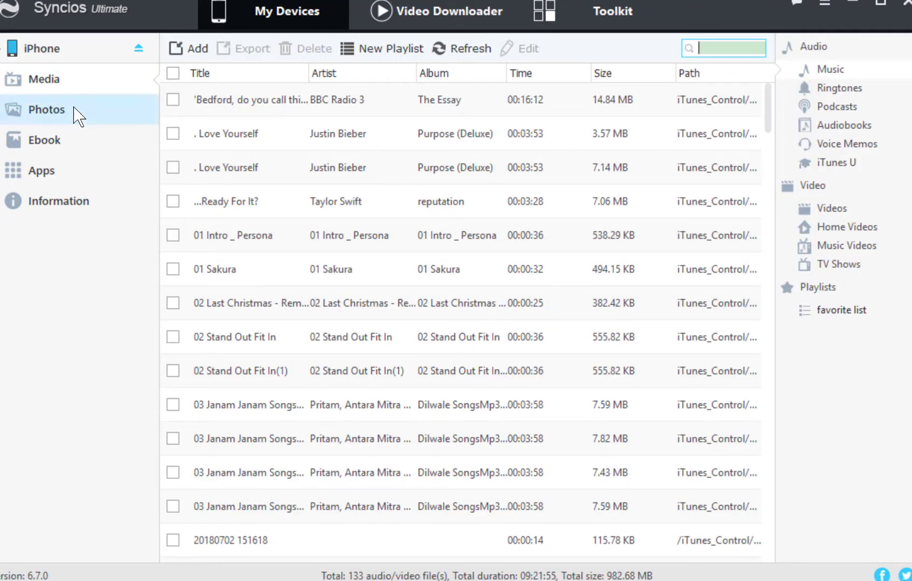
{"action": "left_click", "coordinate": [75, 109]}
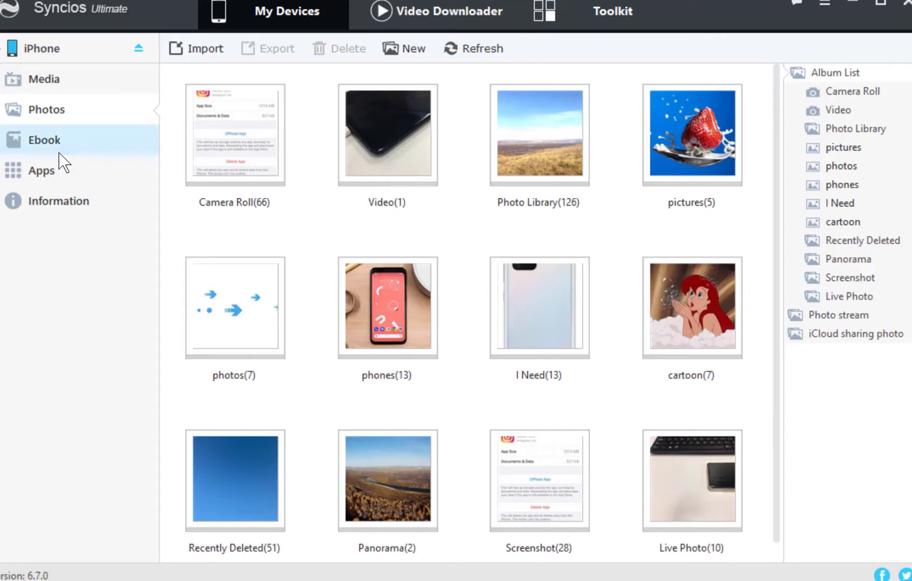
Browse the Camera Roll, Video and phones photo albums.
{"action": "left_click", "coordinate": [229, 123]}
{"action": "left_click", "coordinate": [361, 153]}
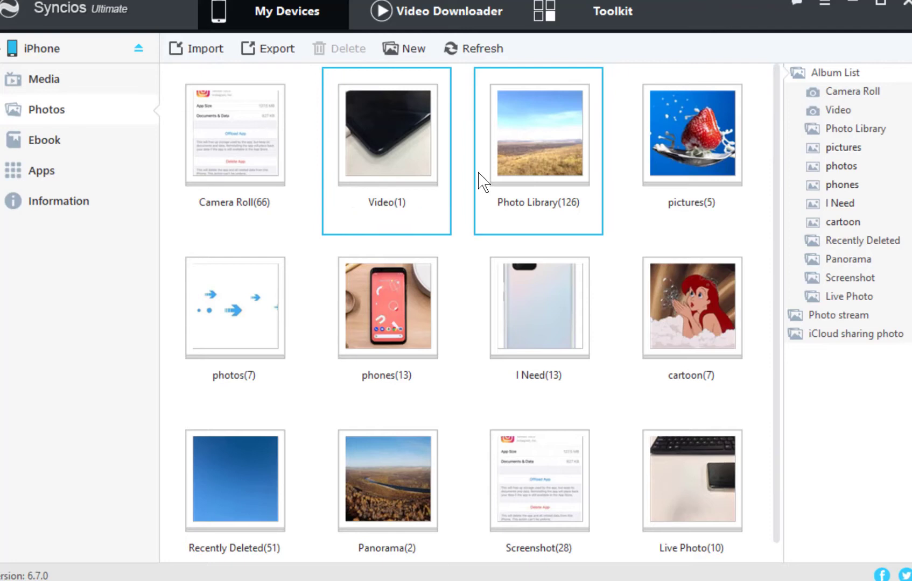
{"action": "left_click", "coordinate": [434, 339]}
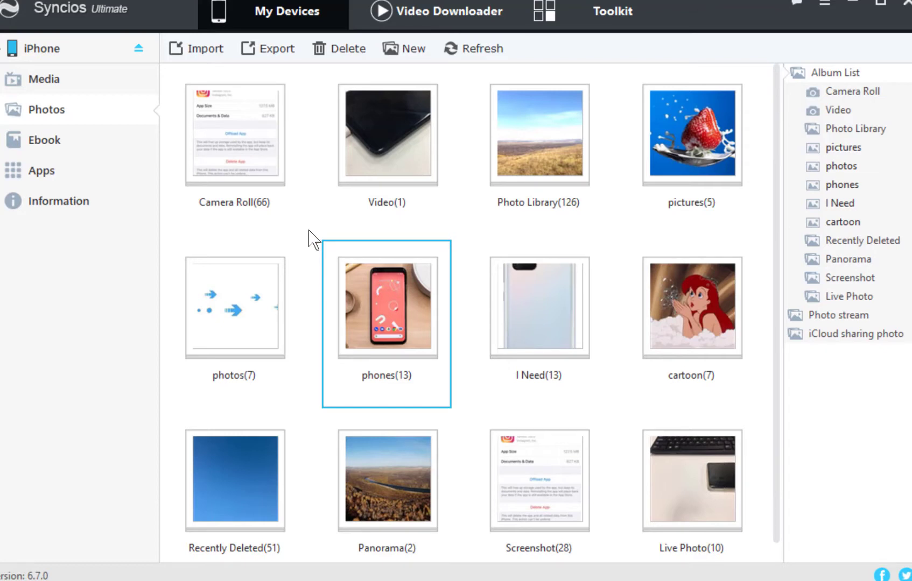
Tick the Syncios Data Recovery User Guide ebook, then tick BeautyCam in the Apps list.
{"action": "left_click", "coordinate": [44, 144]}
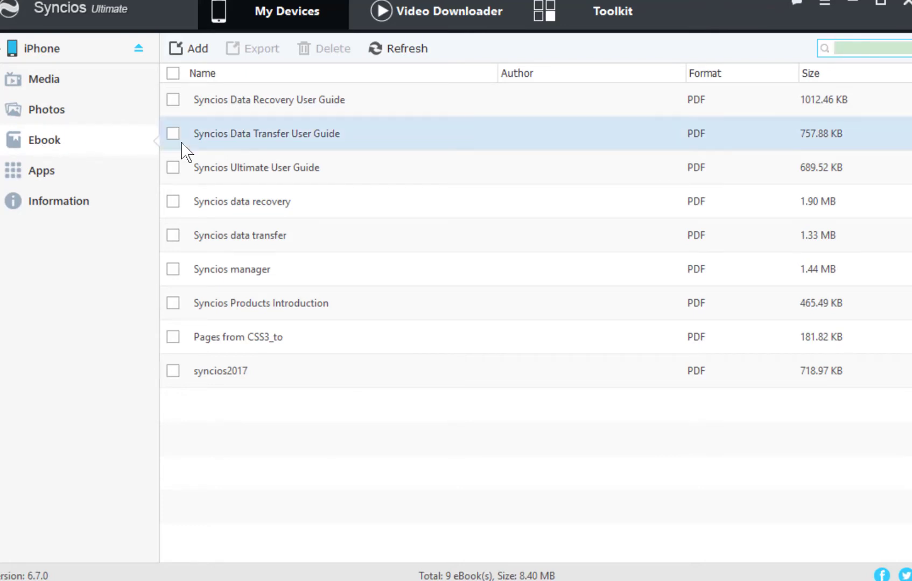
{"action": "left_click", "coordinate": [181, 109]}
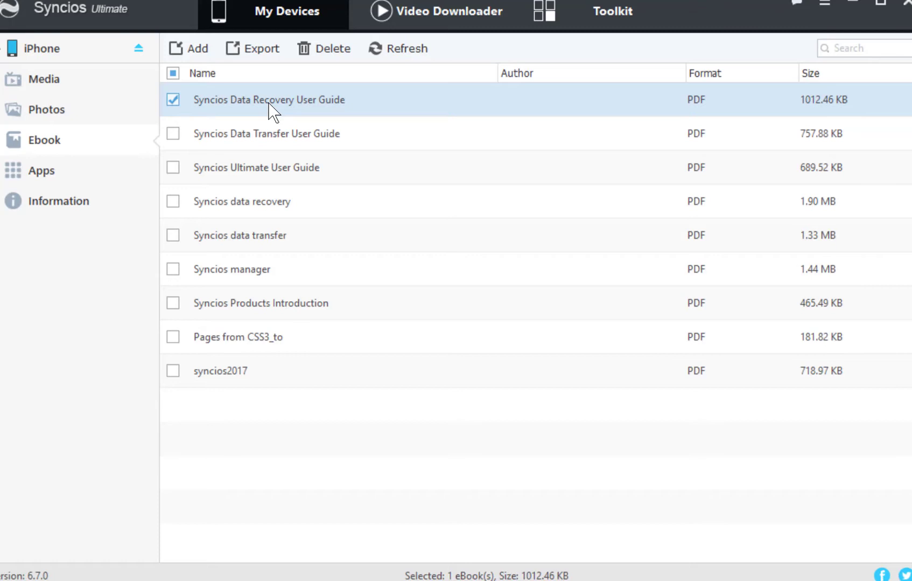
{"action": "left_click", "coordinate": [48, 172]}
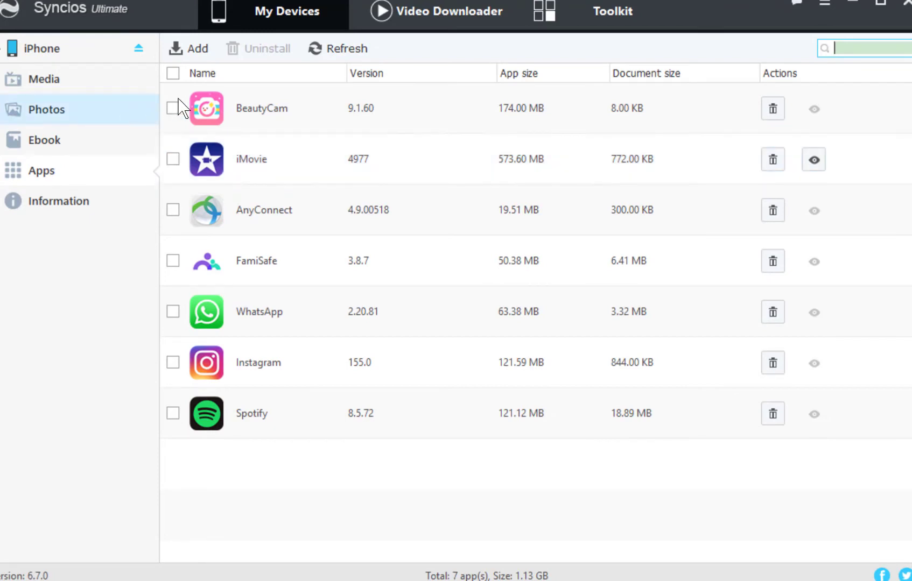
{"action": "left_click", "coordinate": [175, 110]}
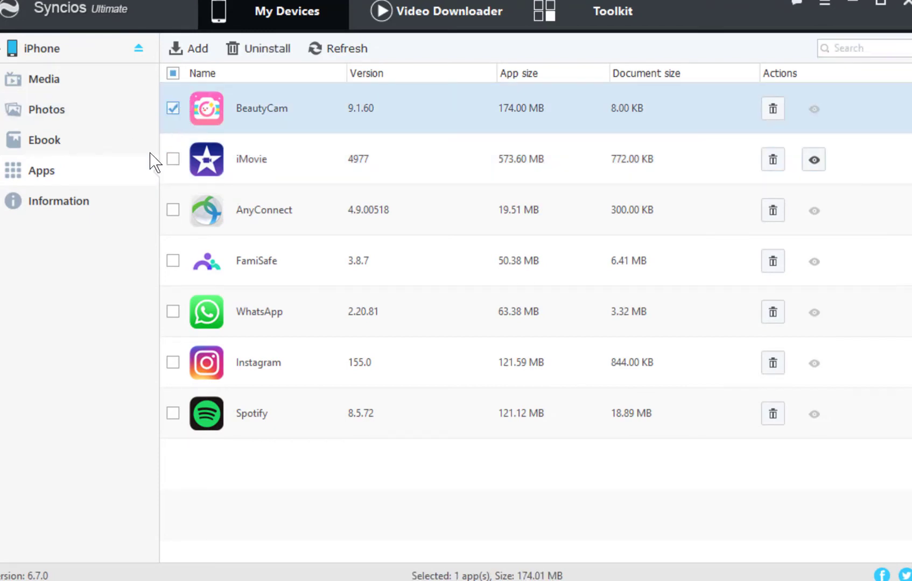
Show WhatsApp data under Information and open the most recent conversation.
{"action": "left_click", "coordinate": [63, 204]}
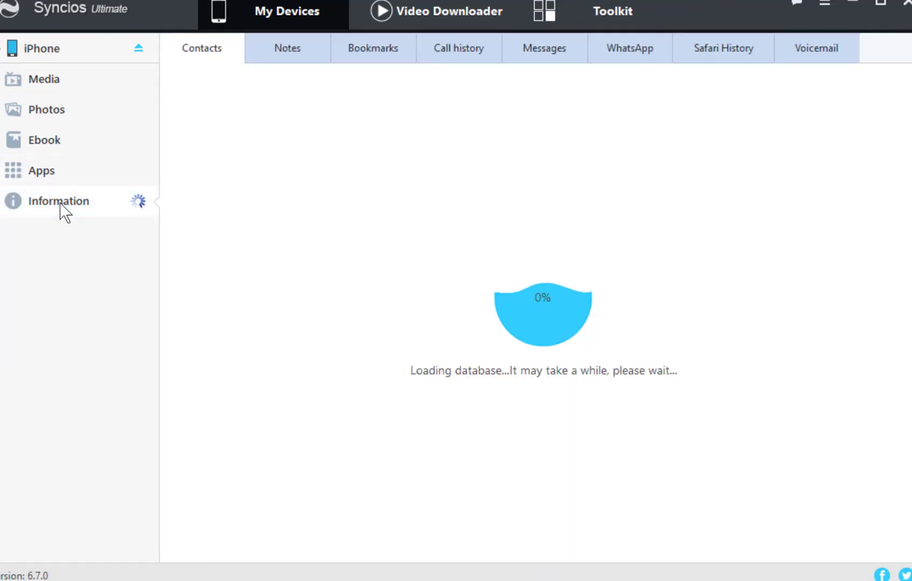
{"action": "left_click", "coordinate": [630, 46]}
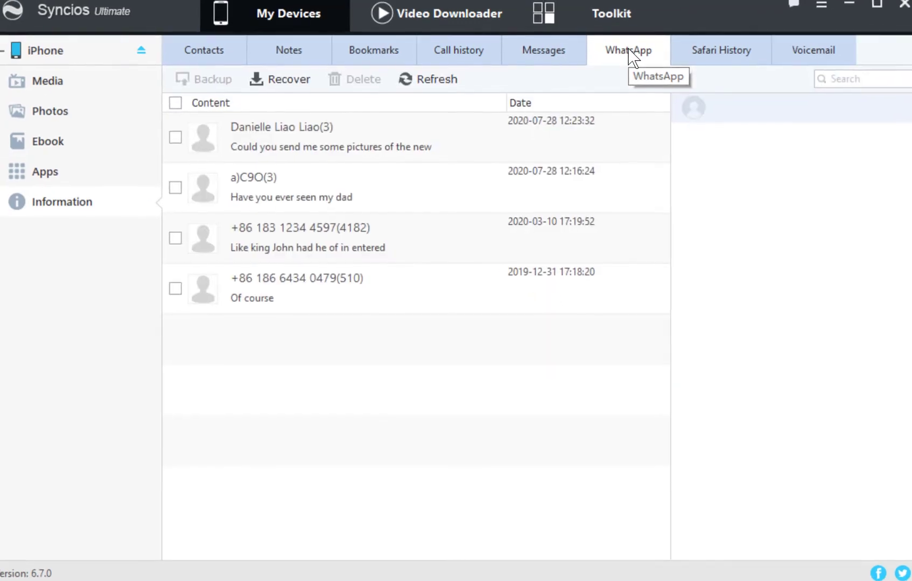
{"action": "left_click", "coordinate": [344, 141]}
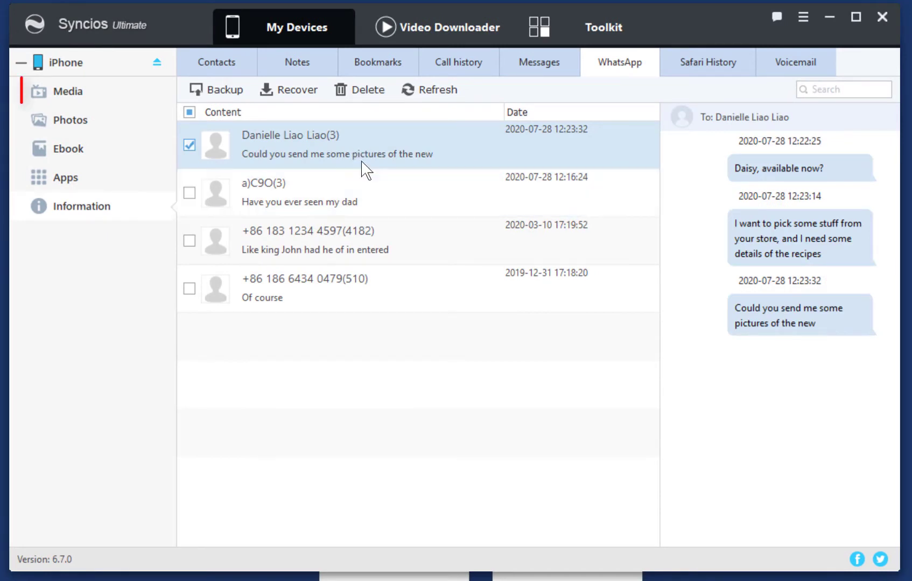
Export the Haitian 2nd Road voice memo from Media > Voice Memos to E:\new desk\music.
{"action": "left_click", "coordinate": [153, 92]}
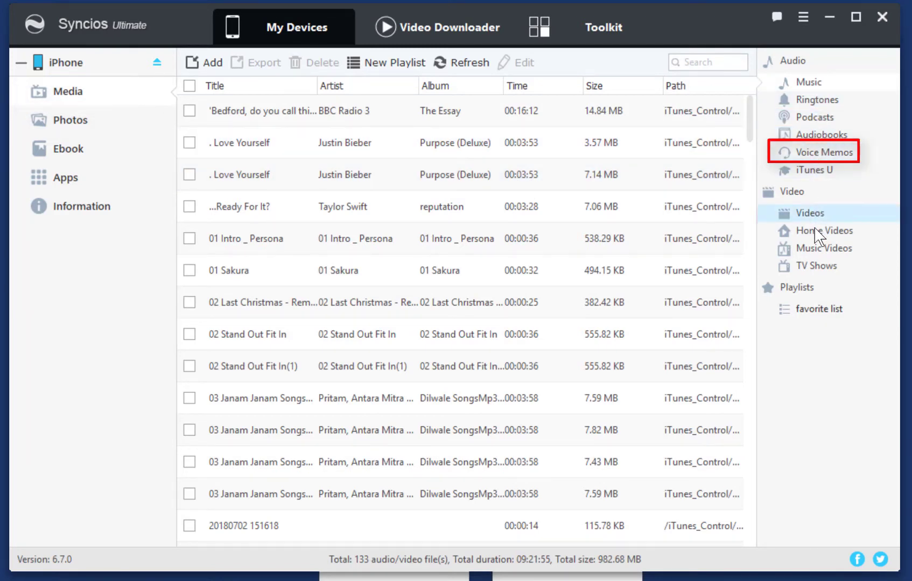
{"action": "left_click", "coordinate": [814, 310]}
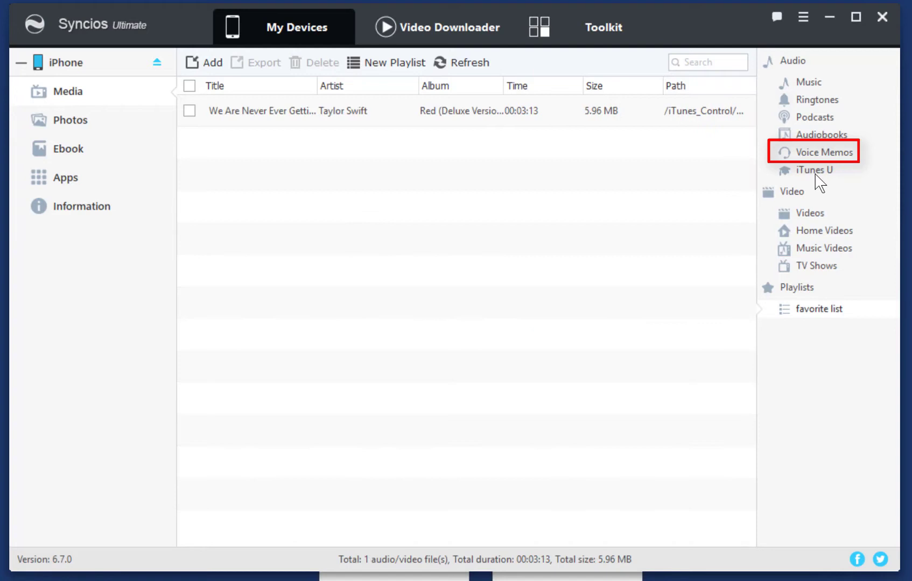
{"action": "left_click", "coordinate": [807, 98]}
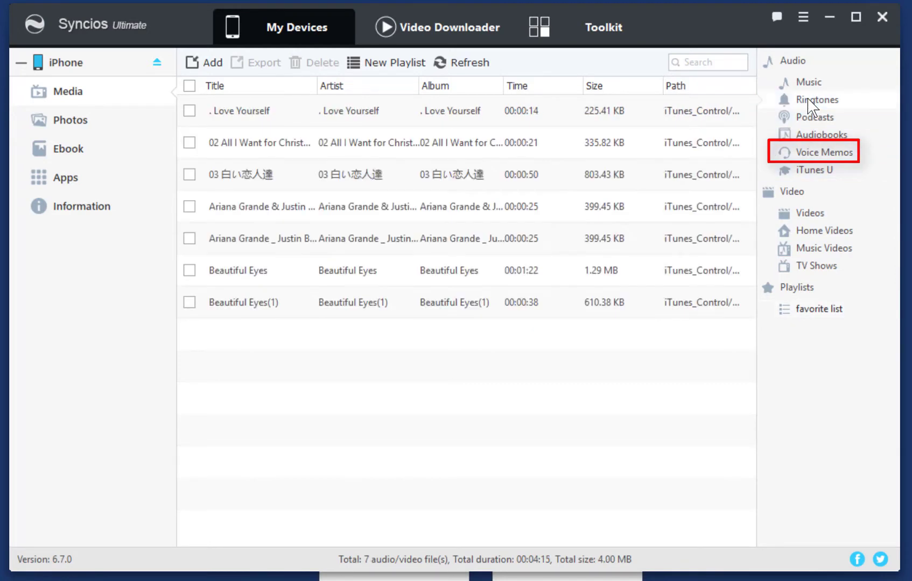
{"action": "left_click", "coordinate": [802, 153]}
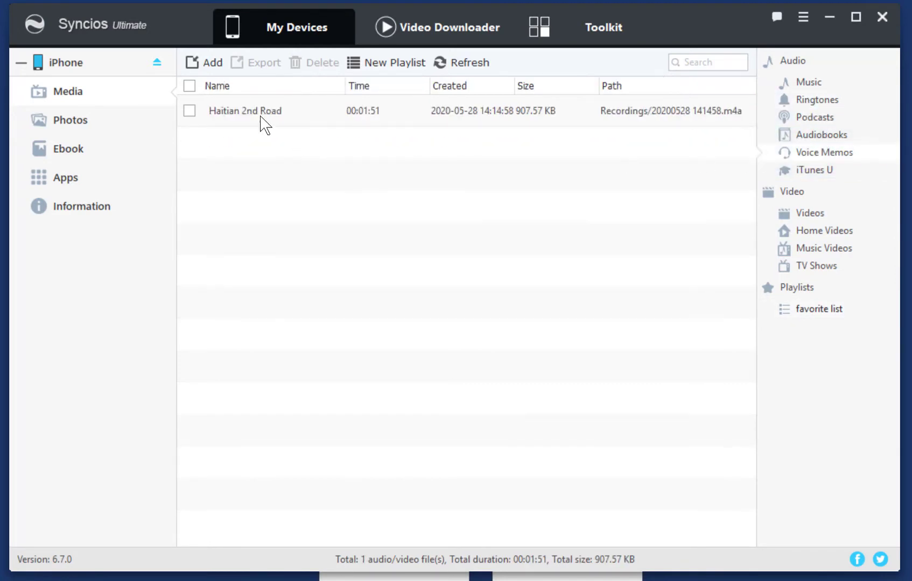
{"action": "left_click", "coordinate": [188, 111]}
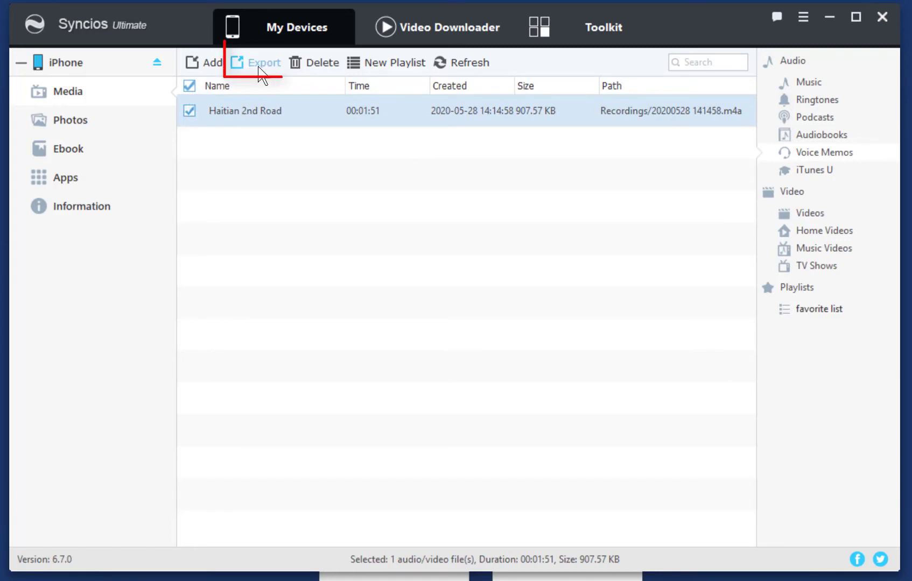
{"action": "left_click", "coordinate": [259, 64]}
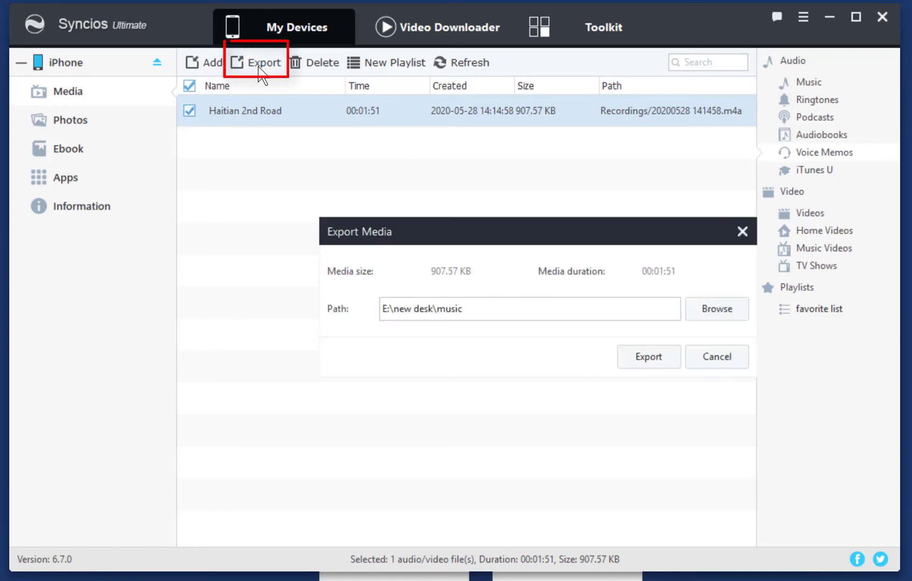
{"action": "left_click", "coordinate": [649, 358]}
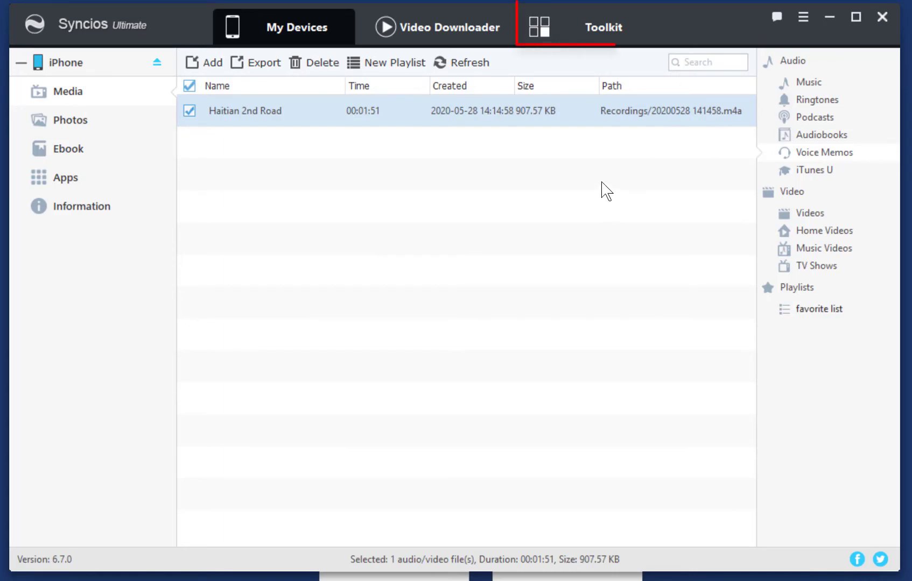
Switch to the Toolkit page listing Ringtone Maker, Audio Converter and Phone Transfer.
{"action": "left_click", "coordinate": [577, 24]}
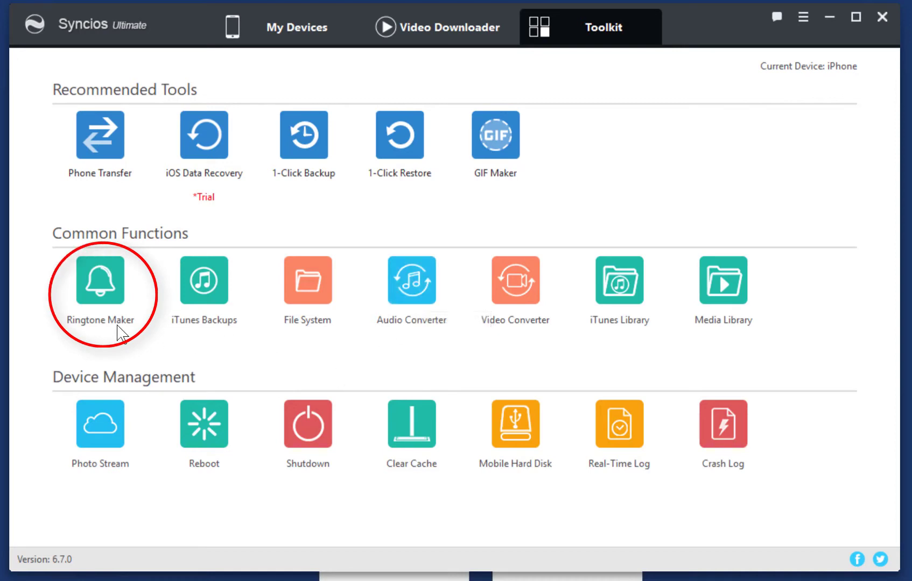
Load Haitian 2nd Road.m4a from the music folder into Ringtone Maker.
{"action": "left_click", "coordinate": [90, 302]}
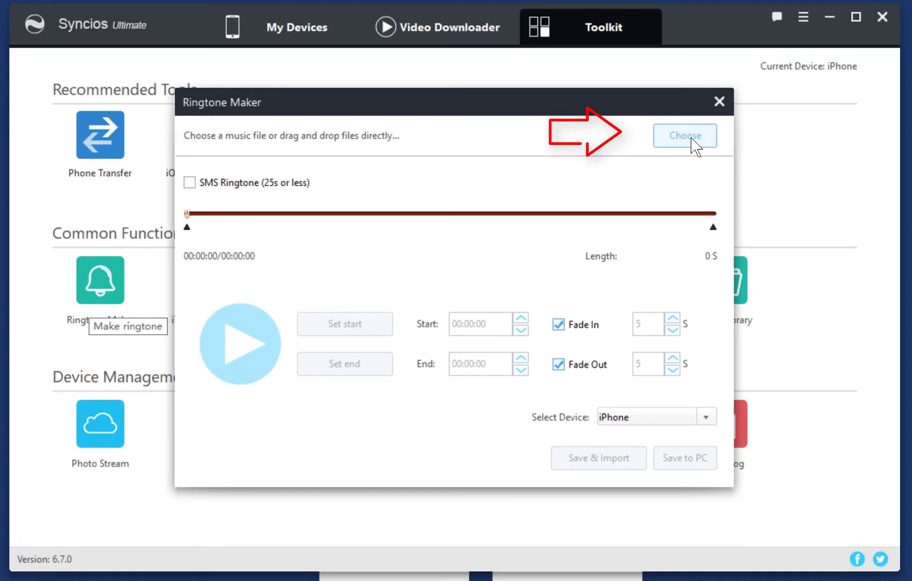
{"action": "left_click", "coordinate": [693, 141]}
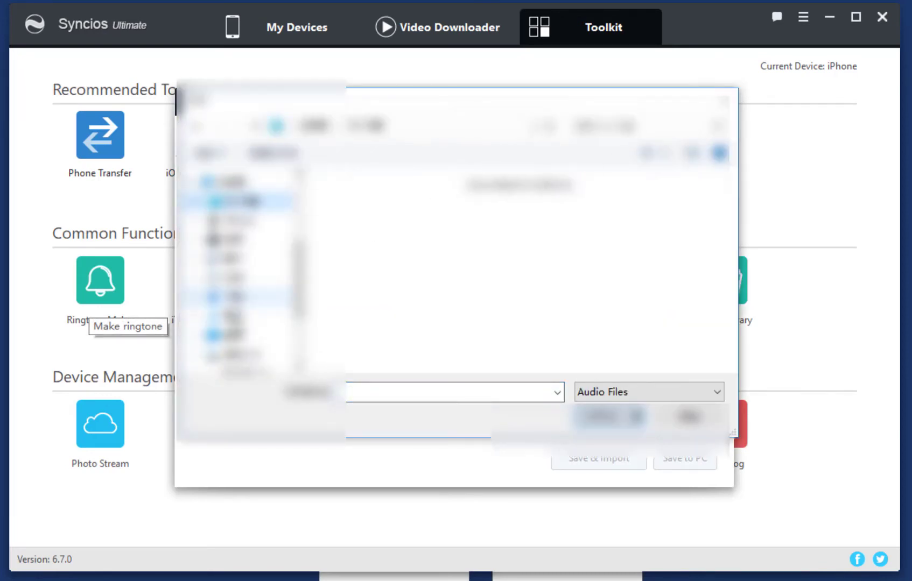
{"action": "double_click", "coordinate": [563, 230]}
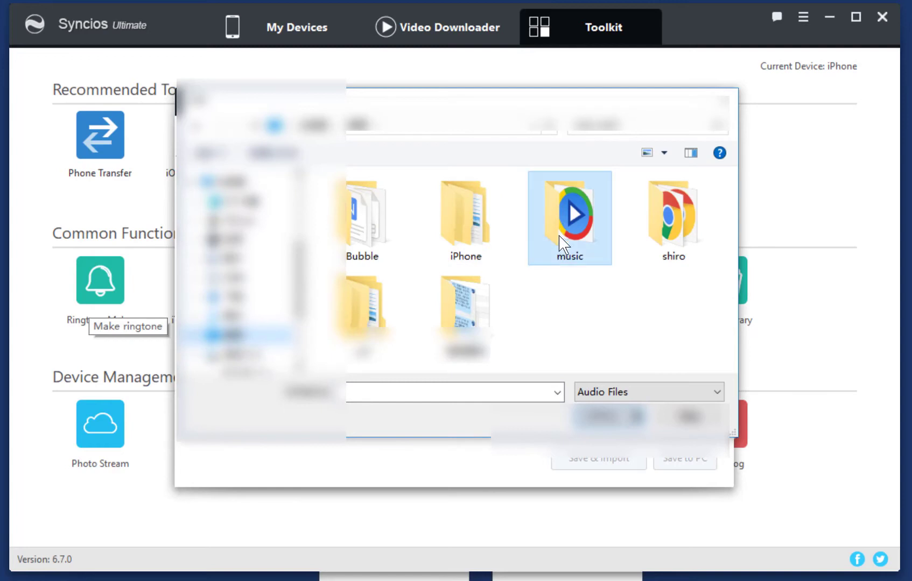
{"action": "left_click", "coordinate": [408, 203]}
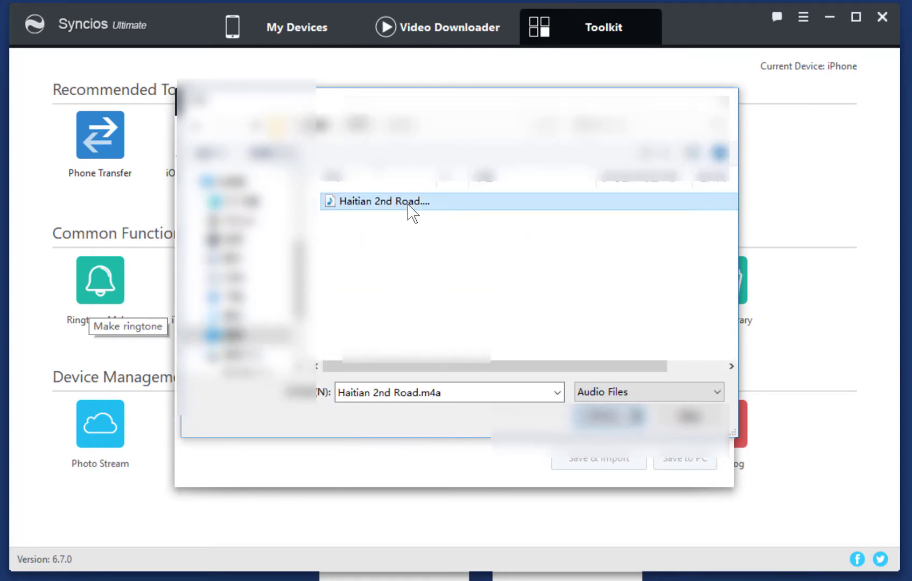
{"action": "left_click", "coordinate": [601, 418]}
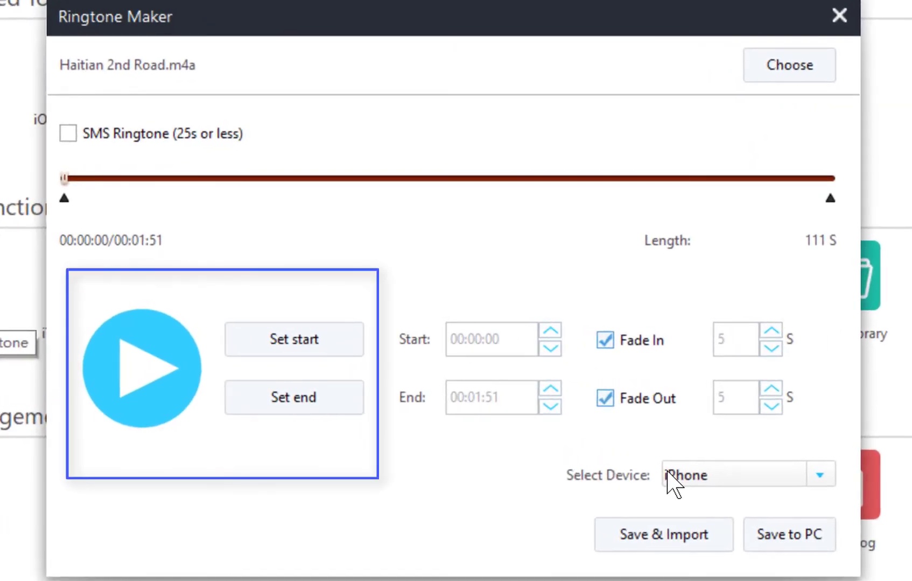
Trim the recording to 00:00:04–00:00:11 and save and import the 7-second ringtone.
{"action": "left_click", "coordinate": [135, 371]}
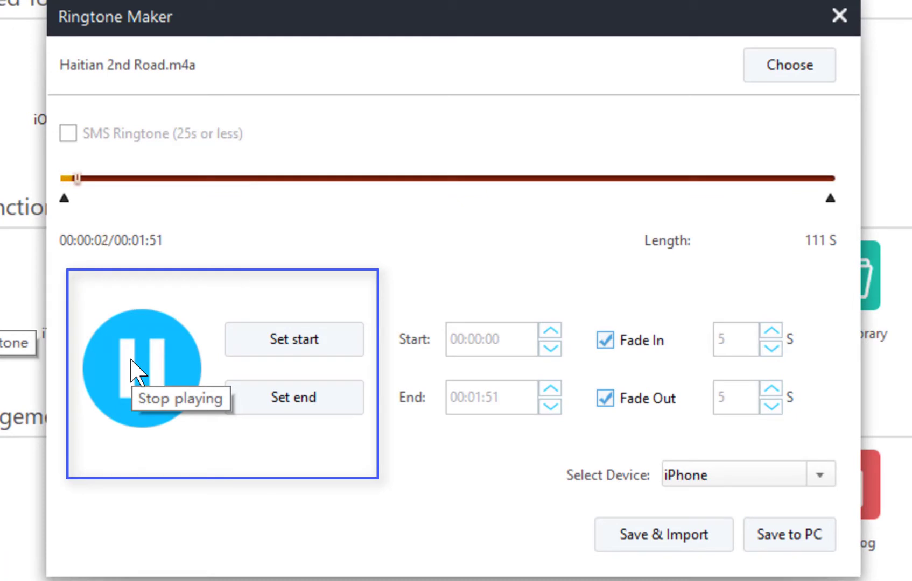
{"action": "left_click", "coordinate": [329, 355]}
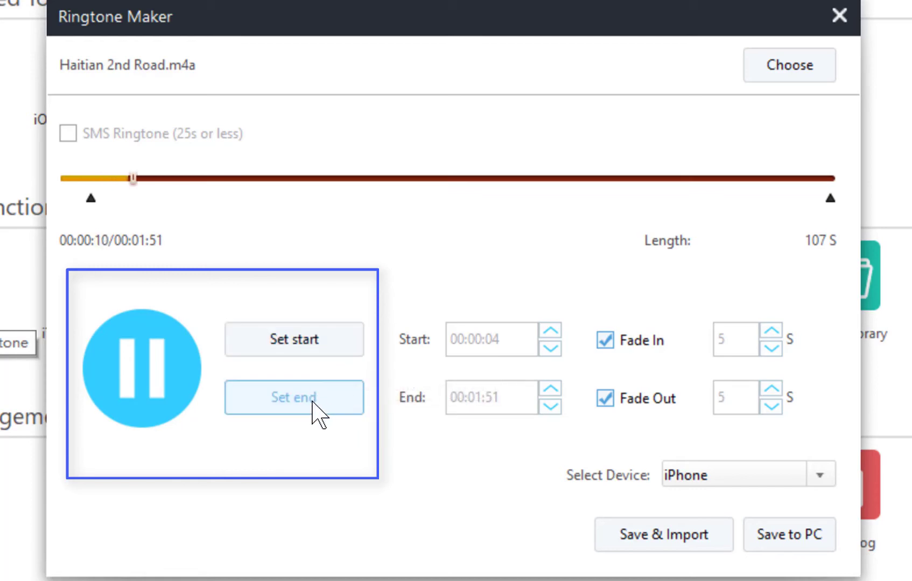
{"action": "left_click", "coordinate": [345, 401]}
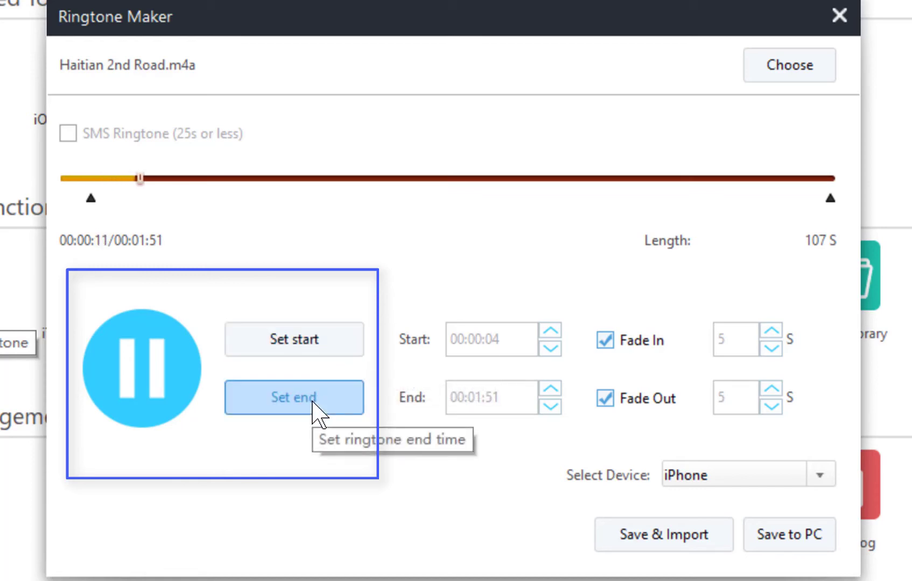
{"action": "left_click", "coordinate": [694, 534]}
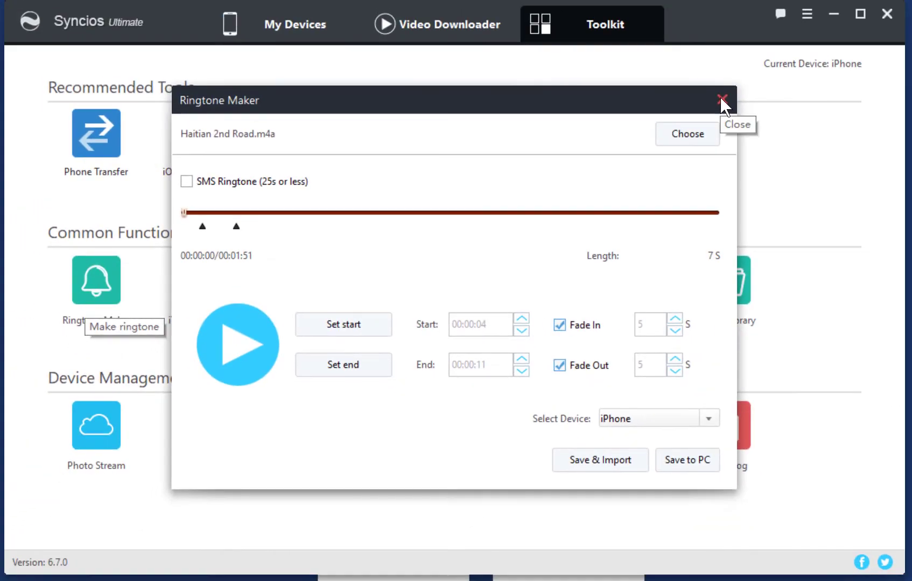
Close Ringtone Maker, refresh Media > Ringtones, and select the new Haitian 2nd Road ringtone.
{"action": "left_click", "coordinate": [835, 16]}
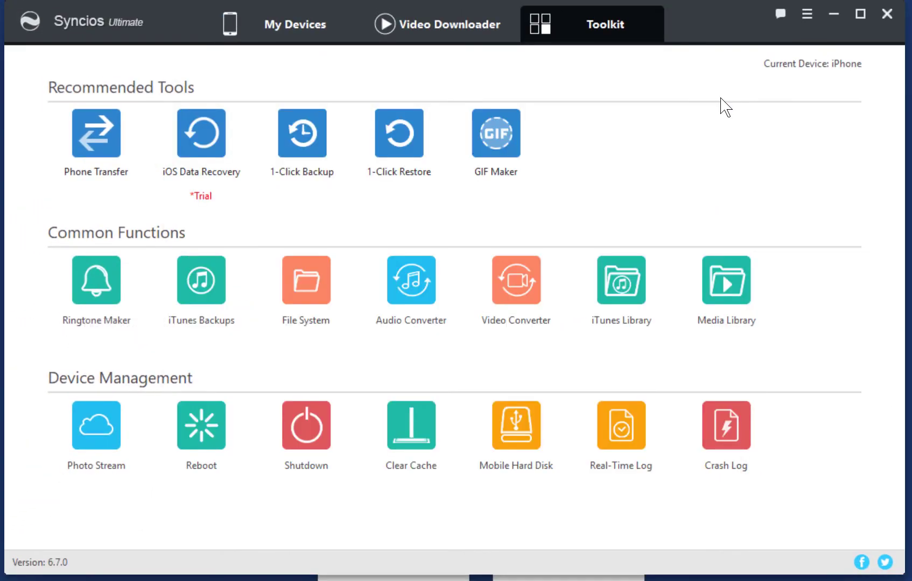
{"action": "left_click", "coordinate": [285, 39]}
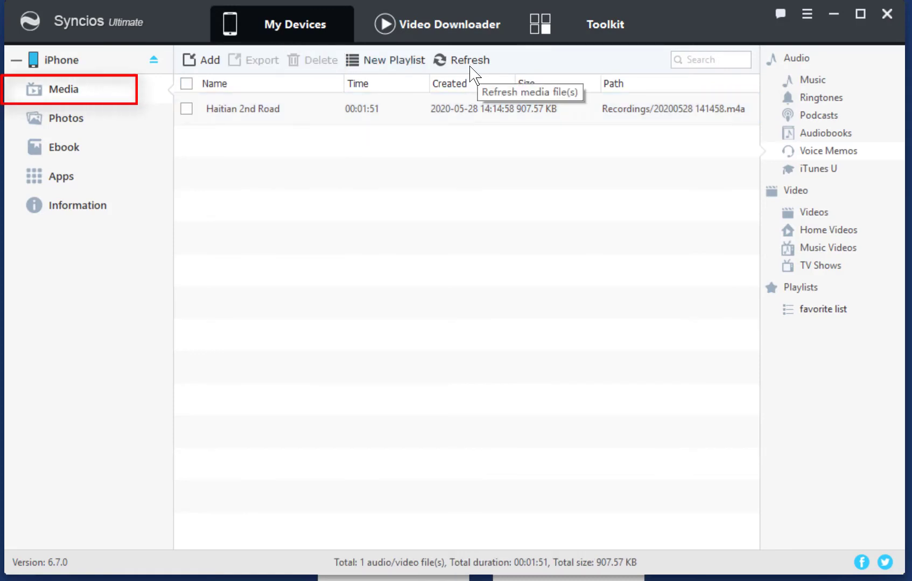
{"action": "left_click", "coordinate": [790, 99]}
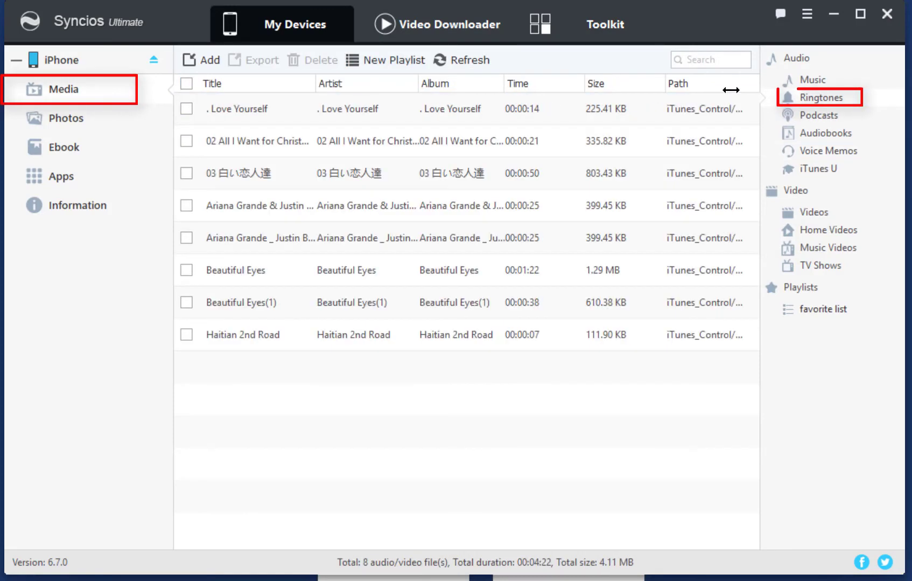
{"action": "left_click", "coordinate": [459, 67]}
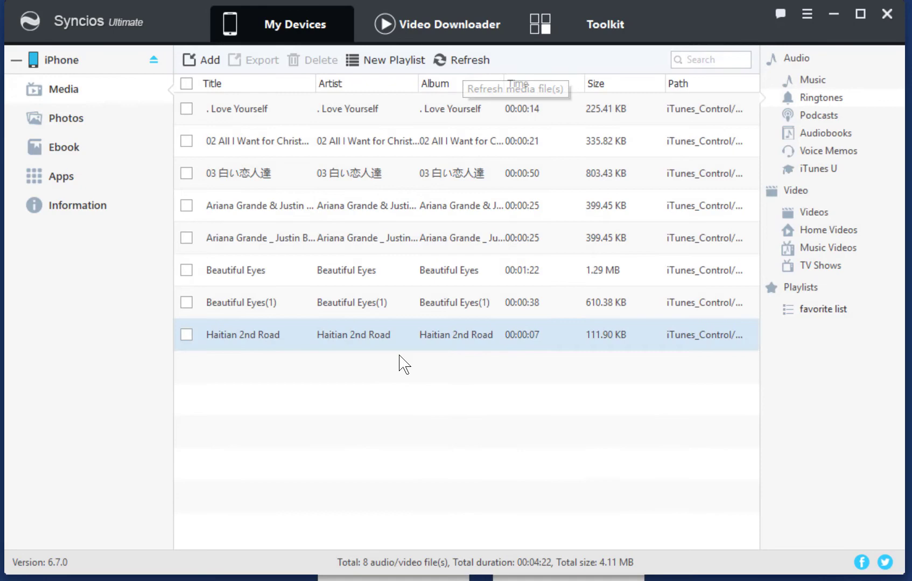
{"action": "left_click", "coordinate": [407, 344]}
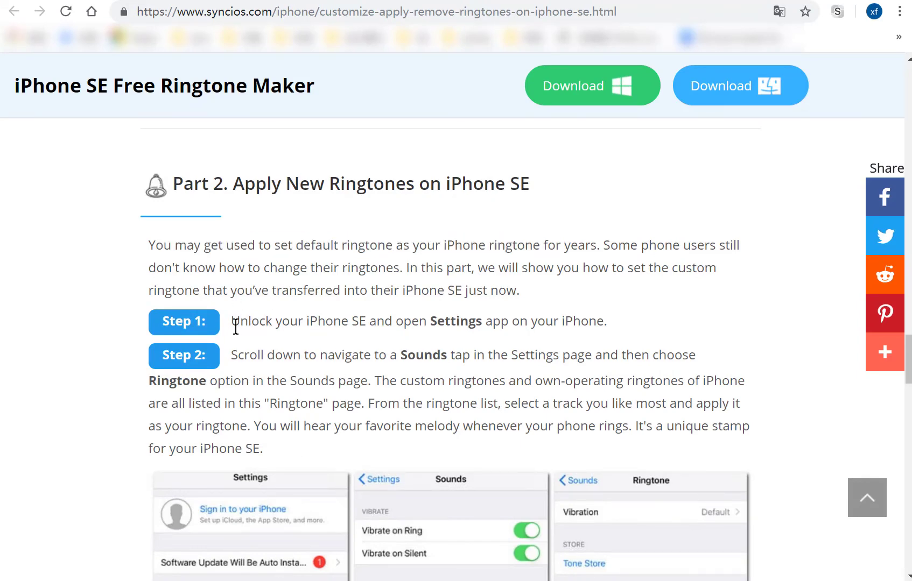
Scroll the Syncios guide through Part 2 down to the Part 3 heading.
{"action": "scroll", "coordinate": [235, 327], "scroll_direction": "down", "scroll_amount": 3}
{"action": "scroll", "coordinate": [267, 237], "scroll_direction": "down", "scroll_amount": 6}
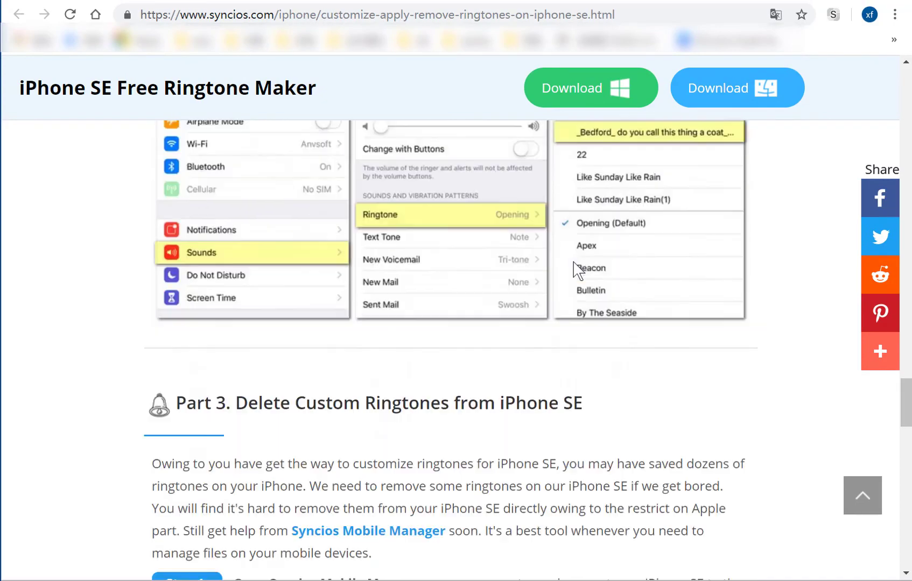